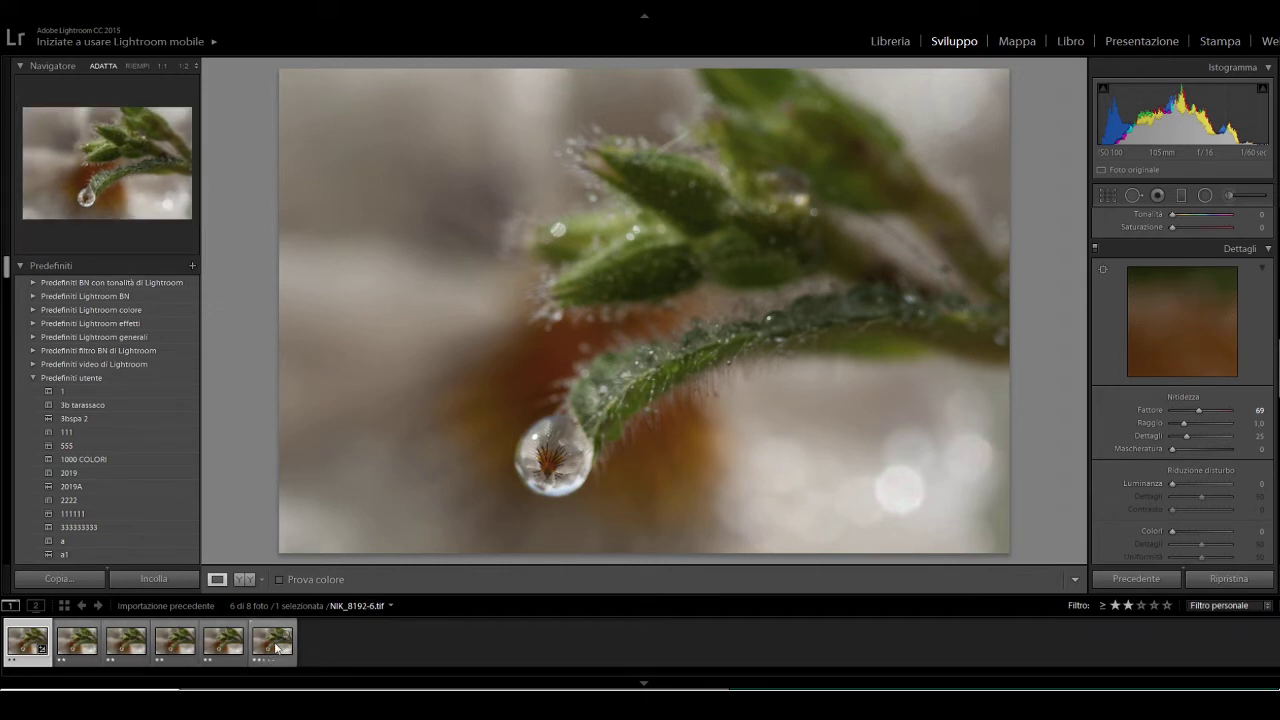
Step: Compare first frame NIK_8187-1.tif with last frame NIK_8192-6.tif, ending on NIK_8192-6.tif
click(277, 648)
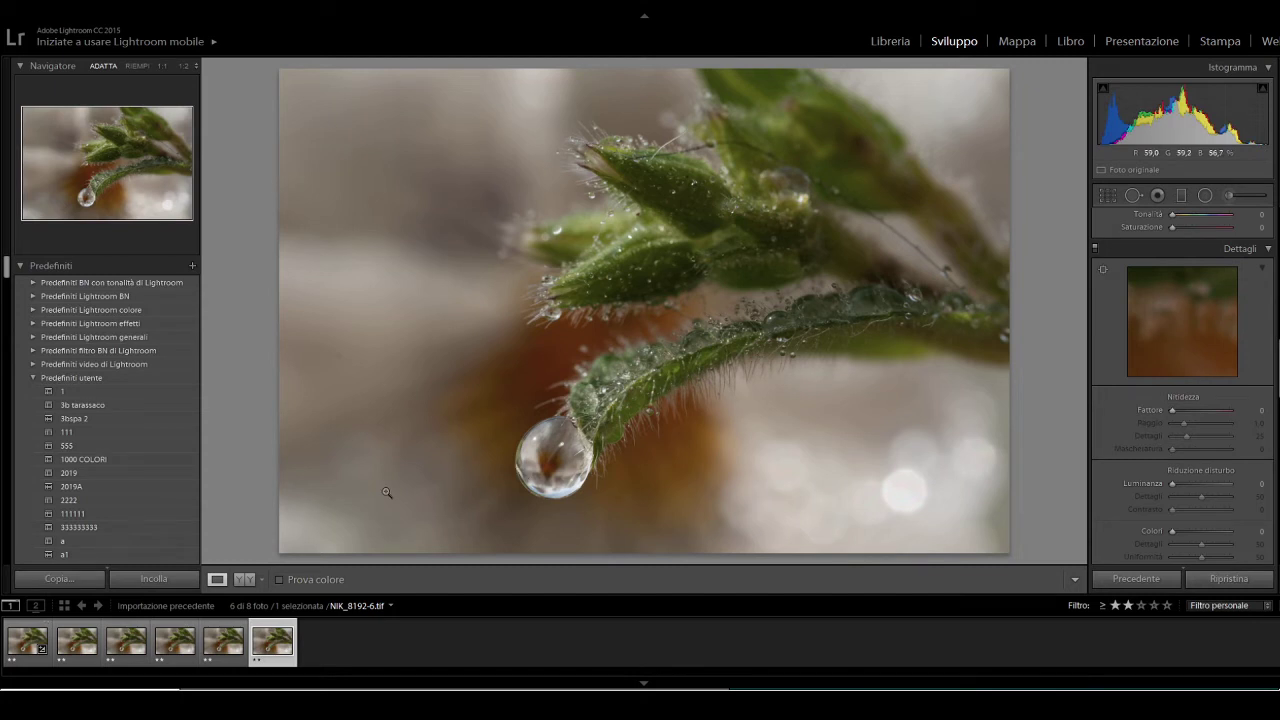
click(15, 655)
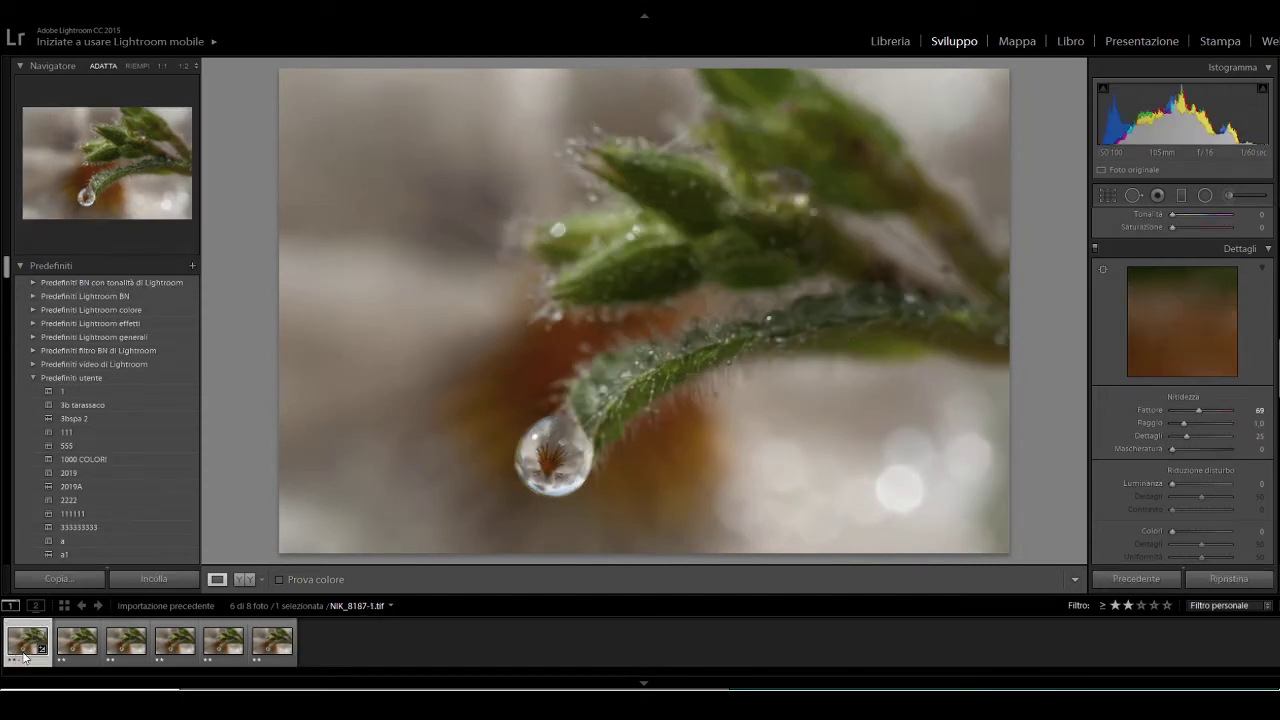
click(273, 646)
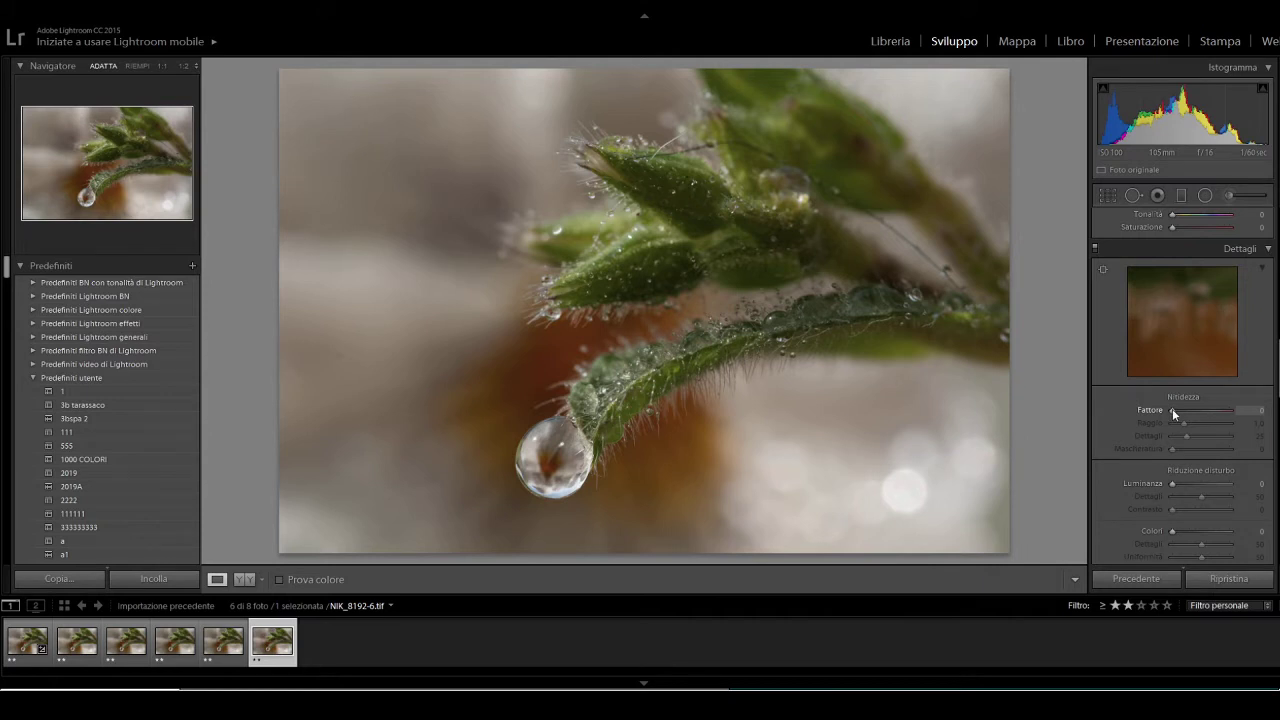
Step: Raise the Detail panel sharpening Amount on NIK_8192-6.tif
drag(1172, 410, 1181, 411)
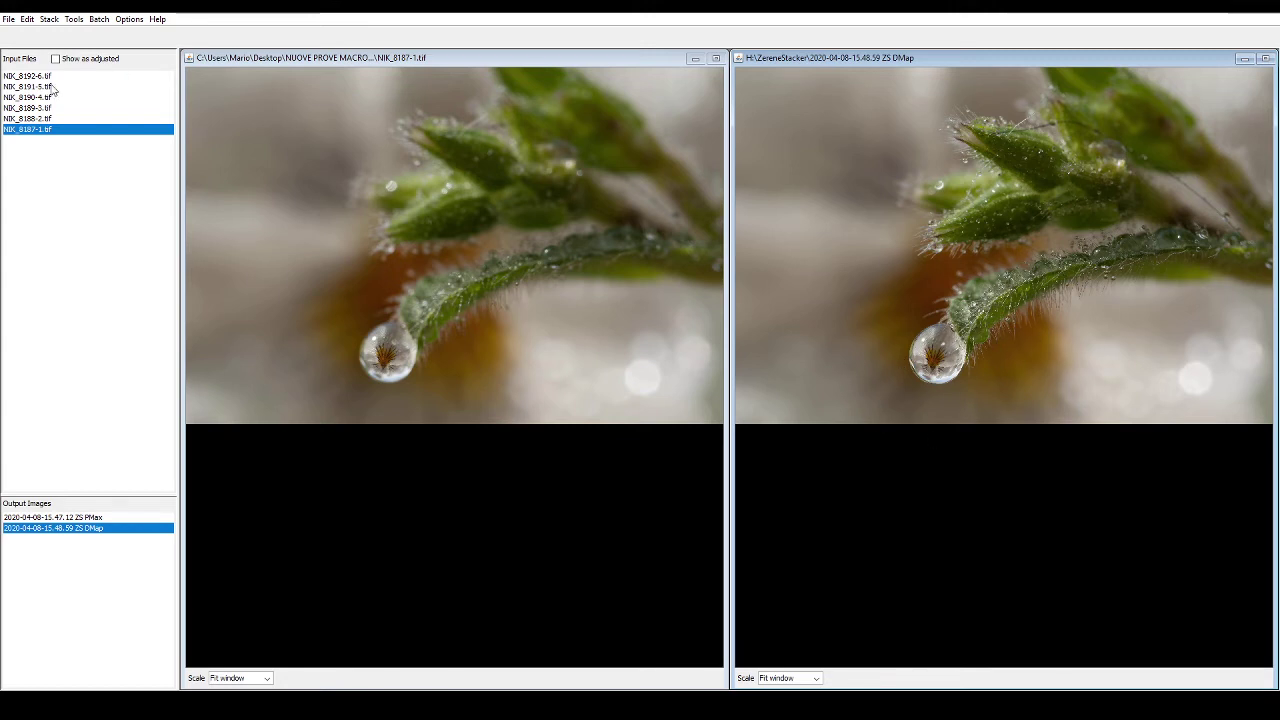
Step: Preview source frames NIK_8192-6.tif and NIK_8187-1.tif against the DMap stack in Zerene Stacker
click(39, 78)
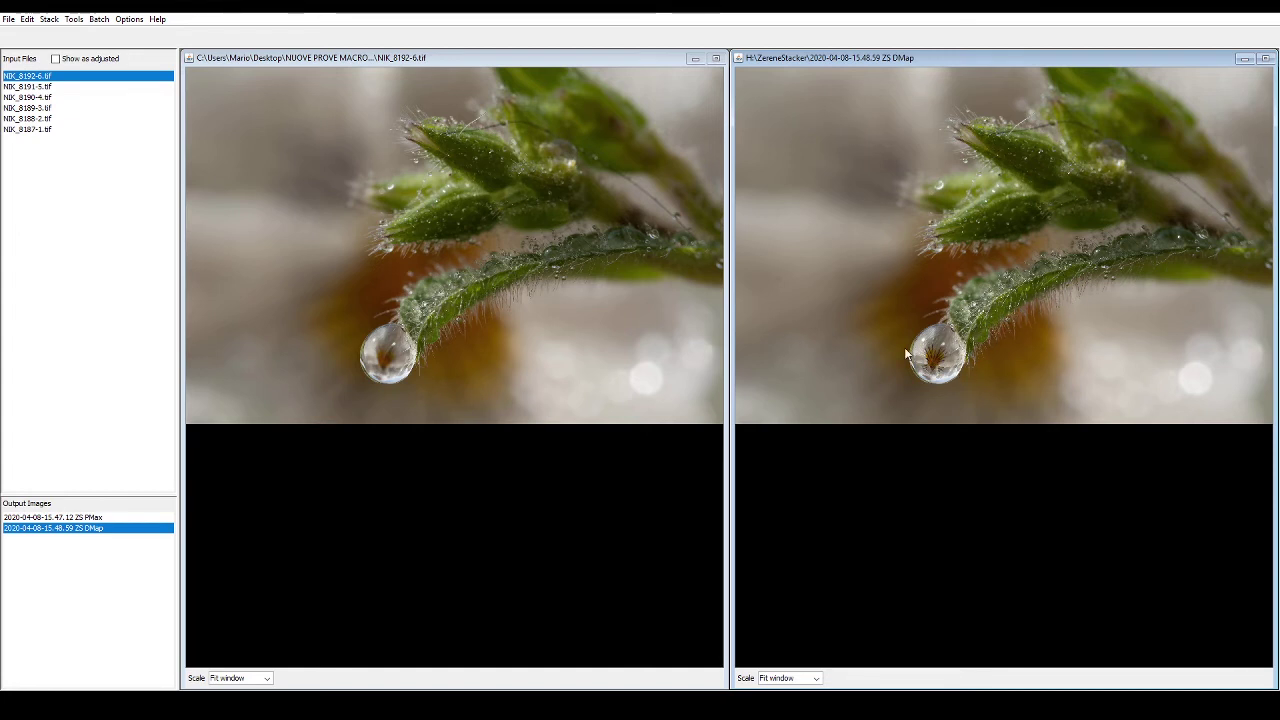
click(36, 130)
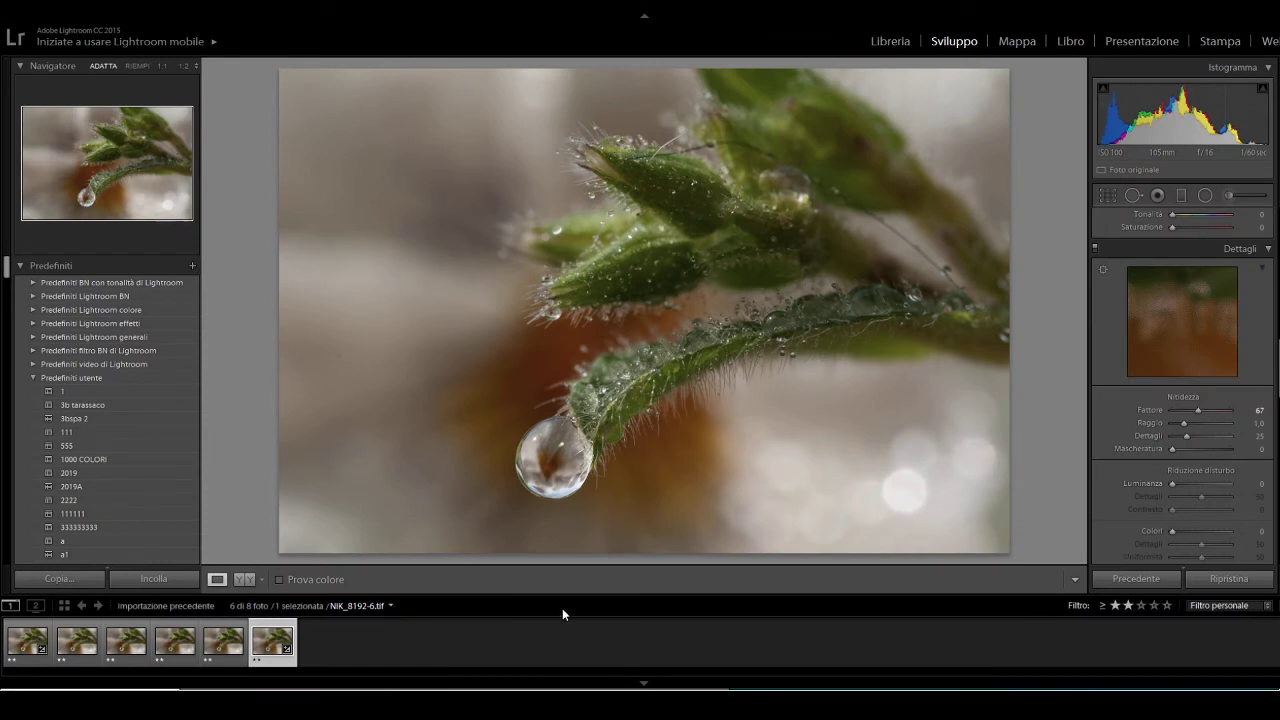
Step: Filter the filmstrip to one star or higher and select the stacked DA MODIFICARE.tif
click(1115, 606)
mouse_move(27, 641)
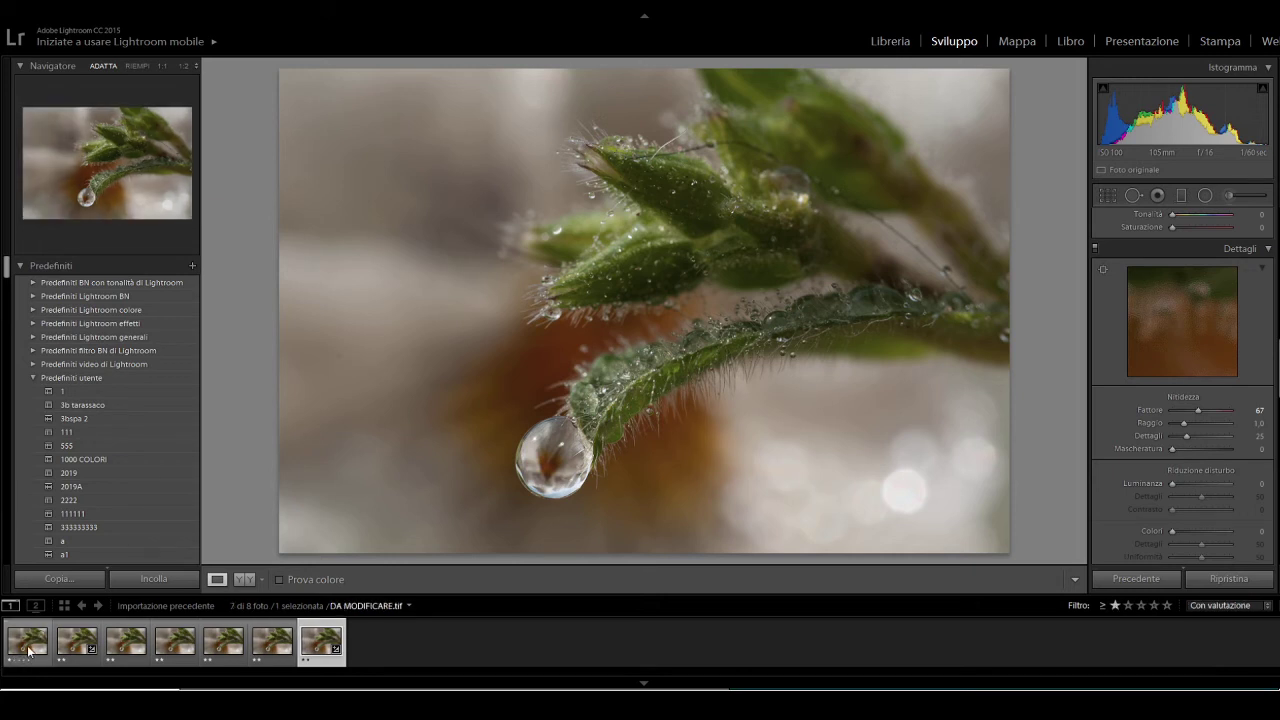
click(31, 650)
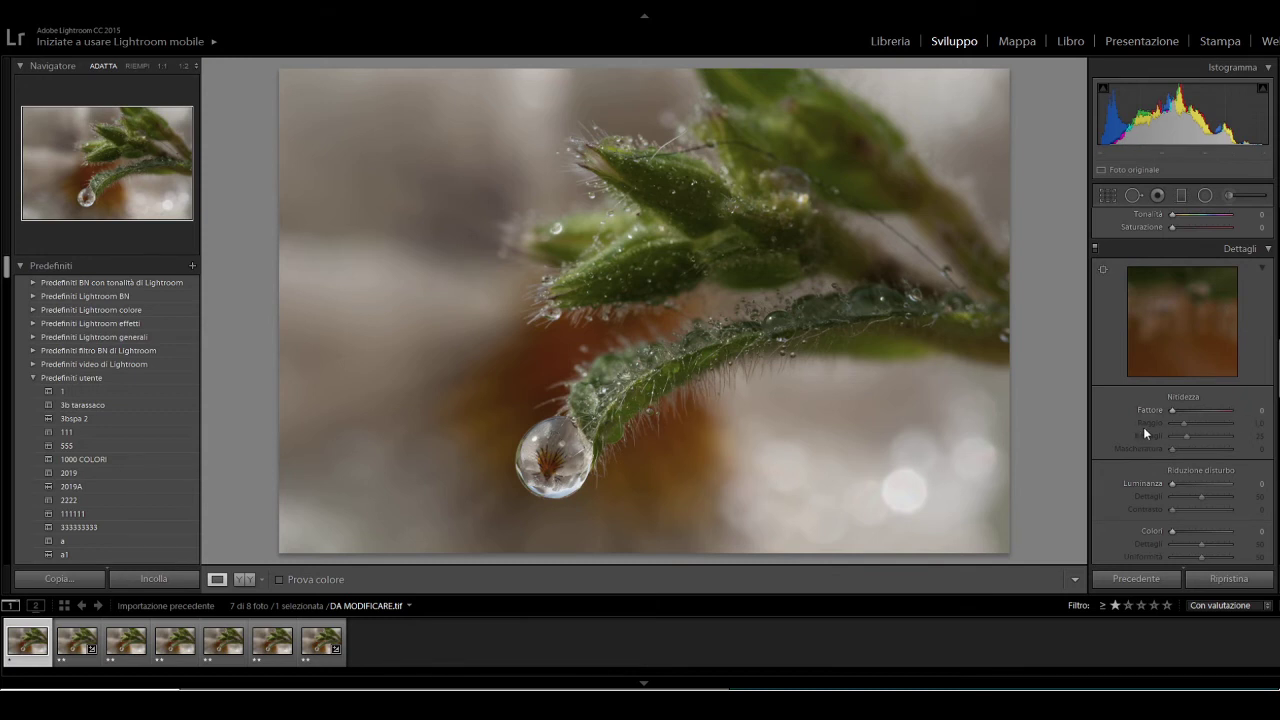
Step: Eyedropper-sample a neutral spot for Temp -7, Tint +4, and raise exposure to +1.09
scroll(1136, 446, up, 5)
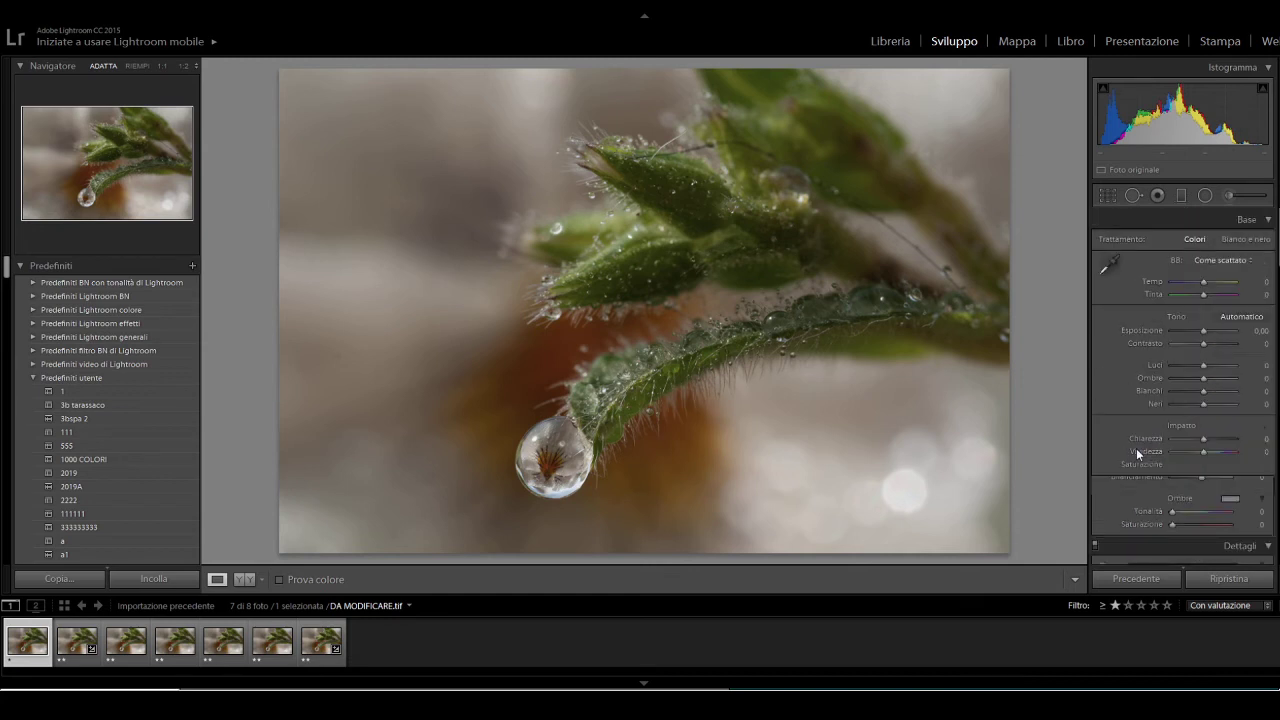
click(1113, 260)
click(830, 471)
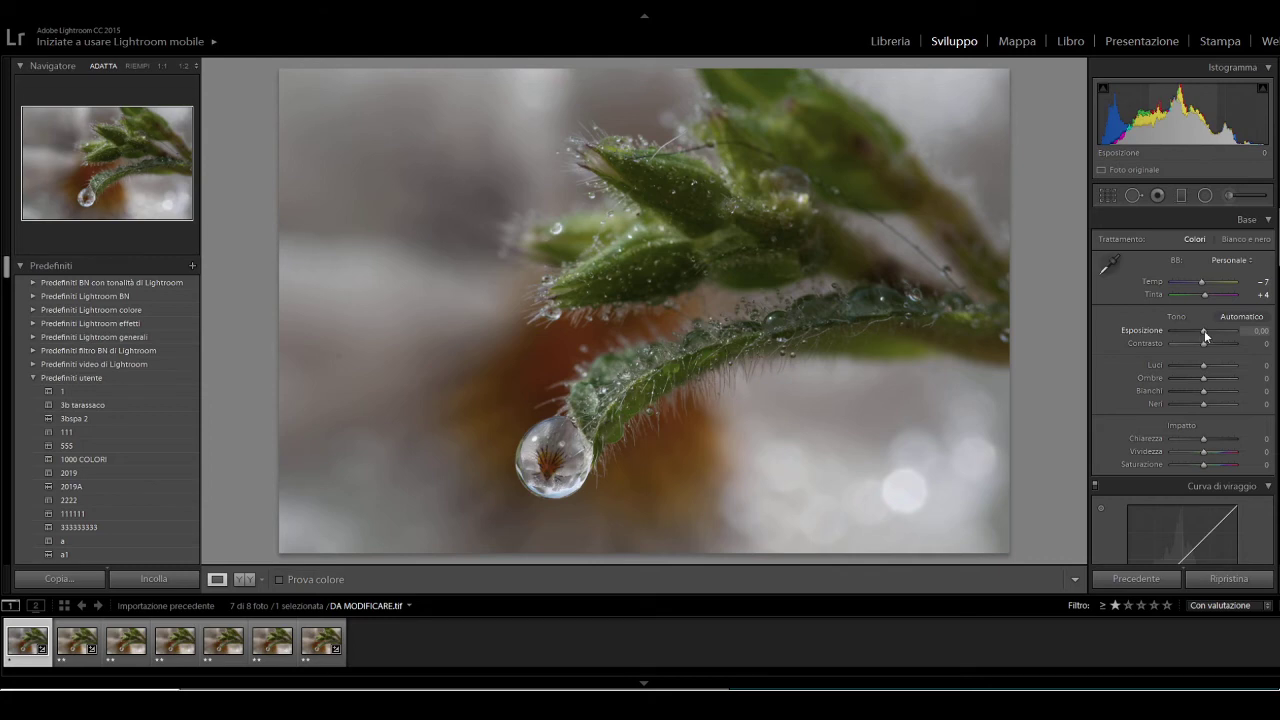
drag(1204, 330, 1211, 330)
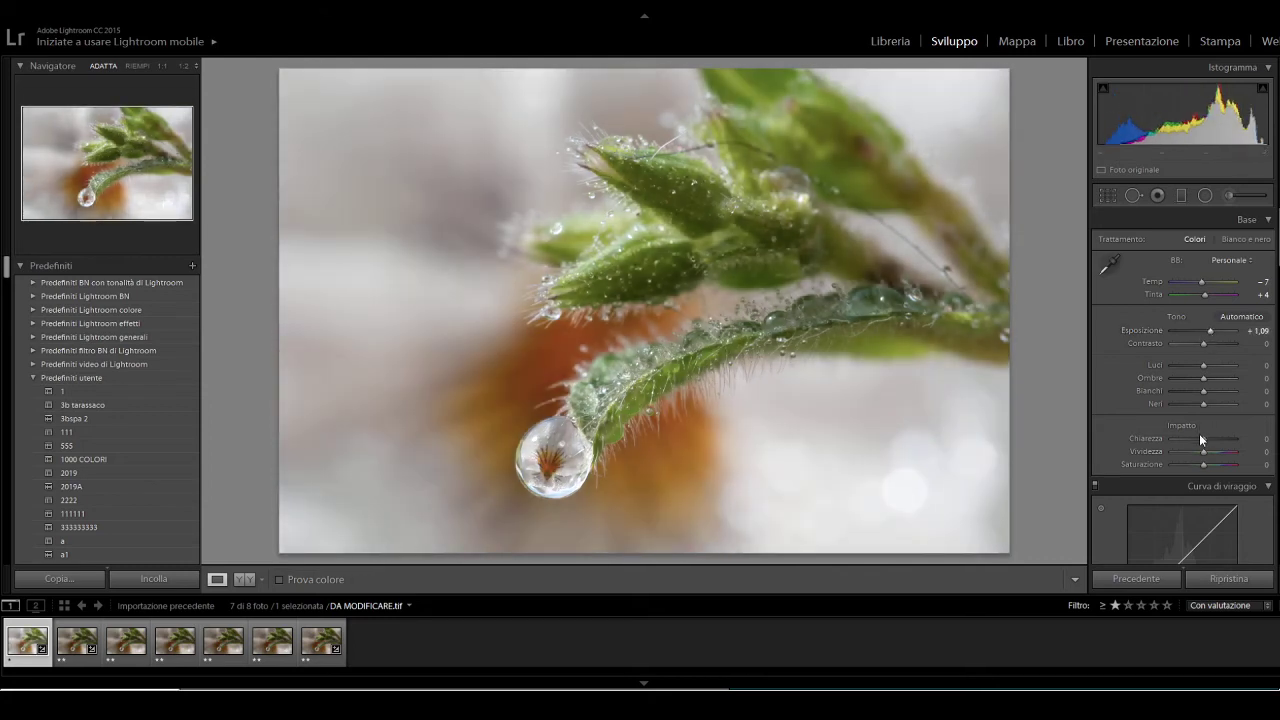
scroll(1107, 431, down, 2)
scroll(1107, 431, down, 3)
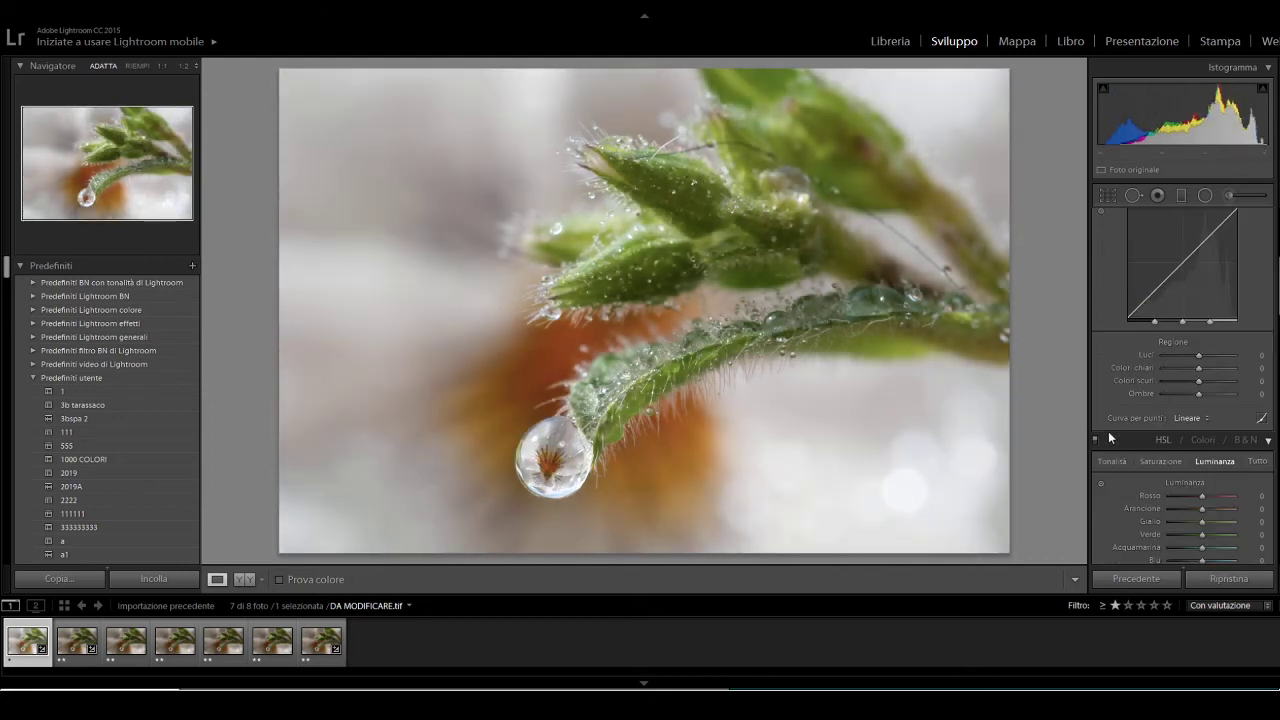
scroll(1108, 432, down, 2)
scroll(1108, 432, down, 2)
scroll(1108, 432, down, 2)
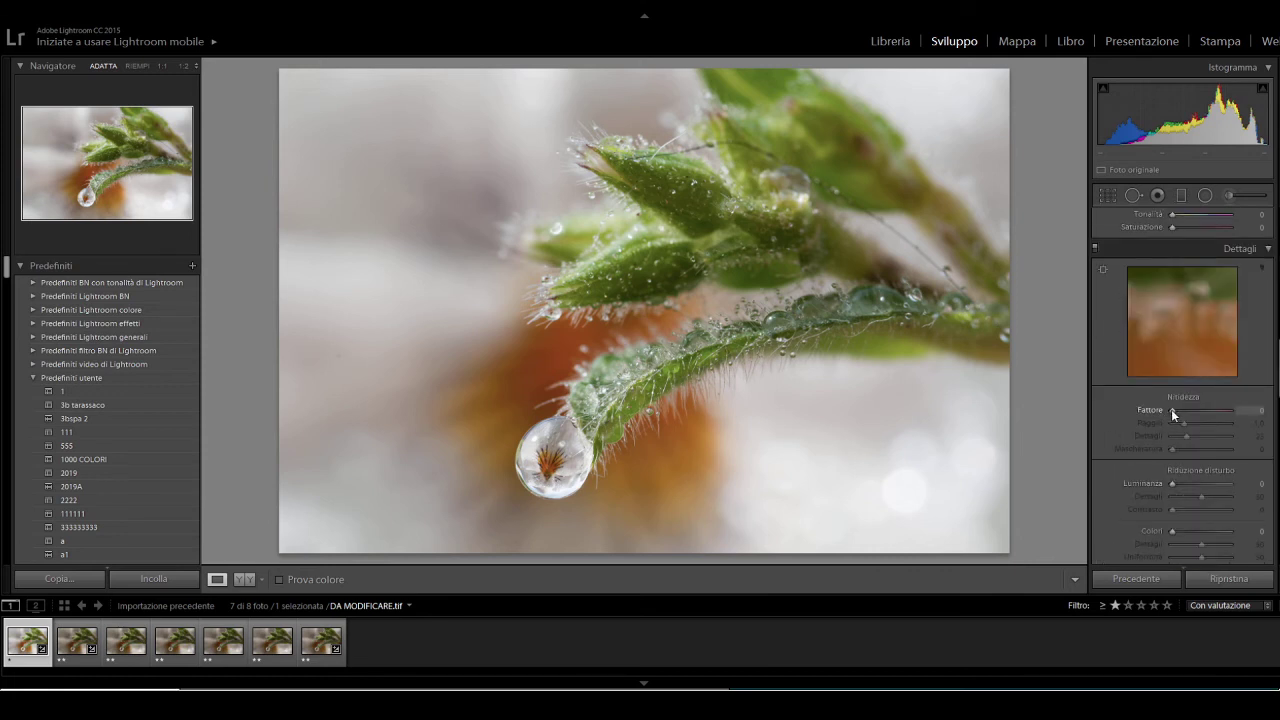
Step: Sharpen DA MODIFICARE.tif to amount 53 and set luminance noise reduction to 16
drag(1172, 412, 1176, 408)
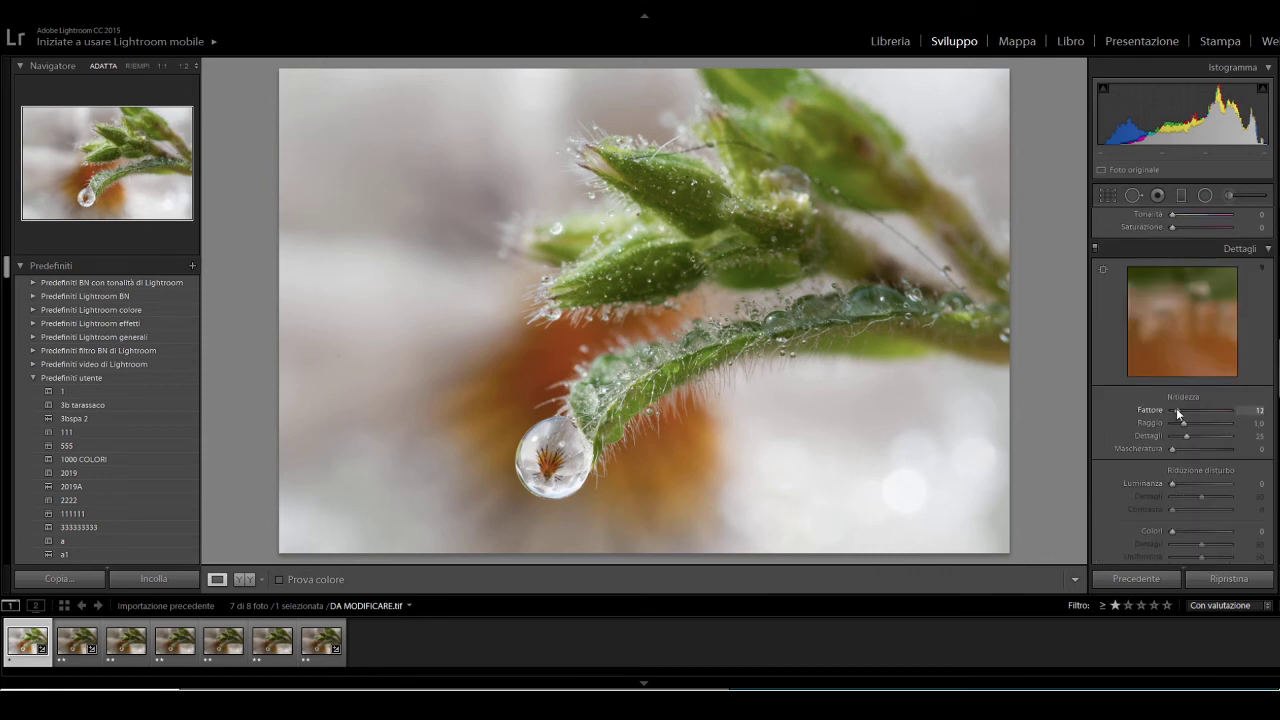
click(1103, 268)
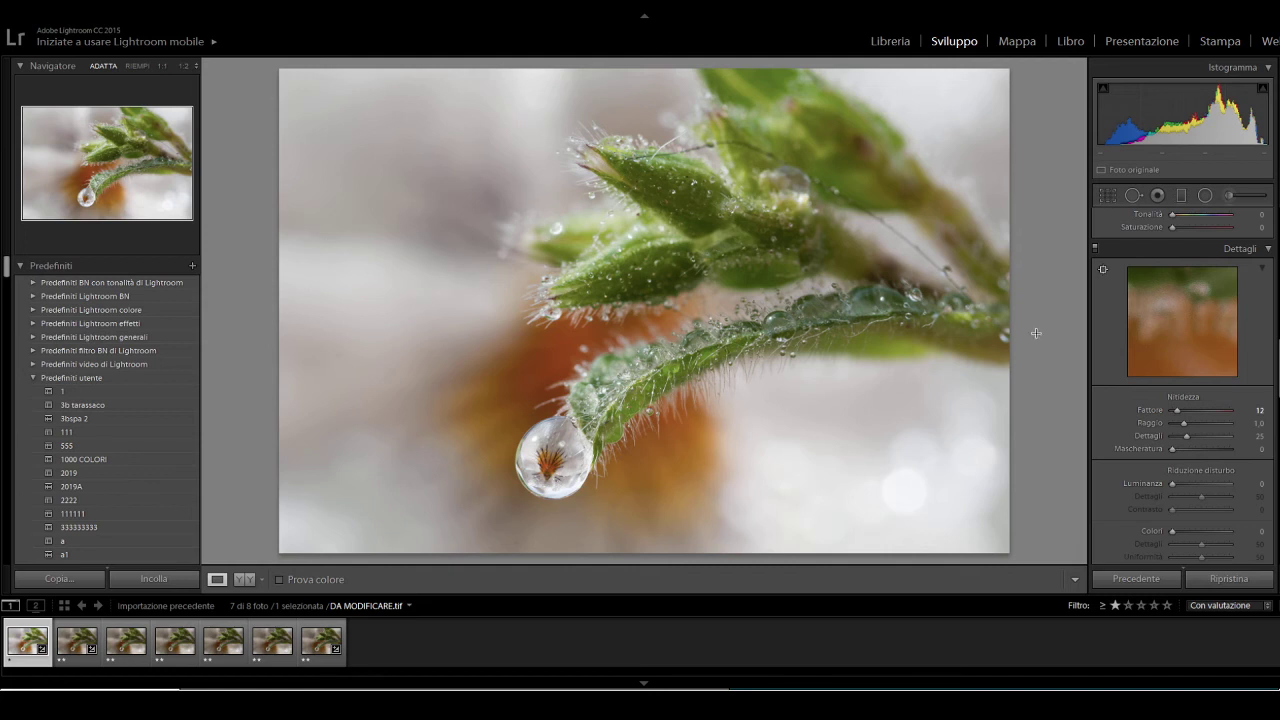
click(543, 462)
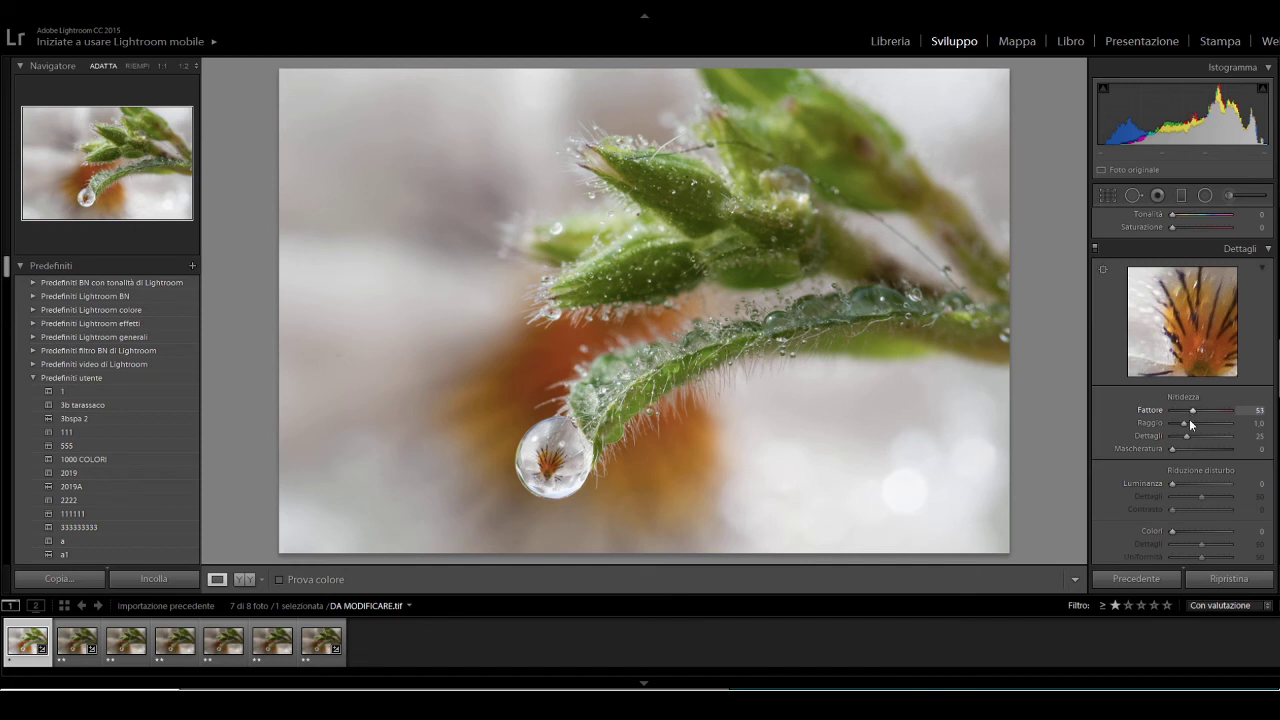
drag(1173, 483, 1182, 484)
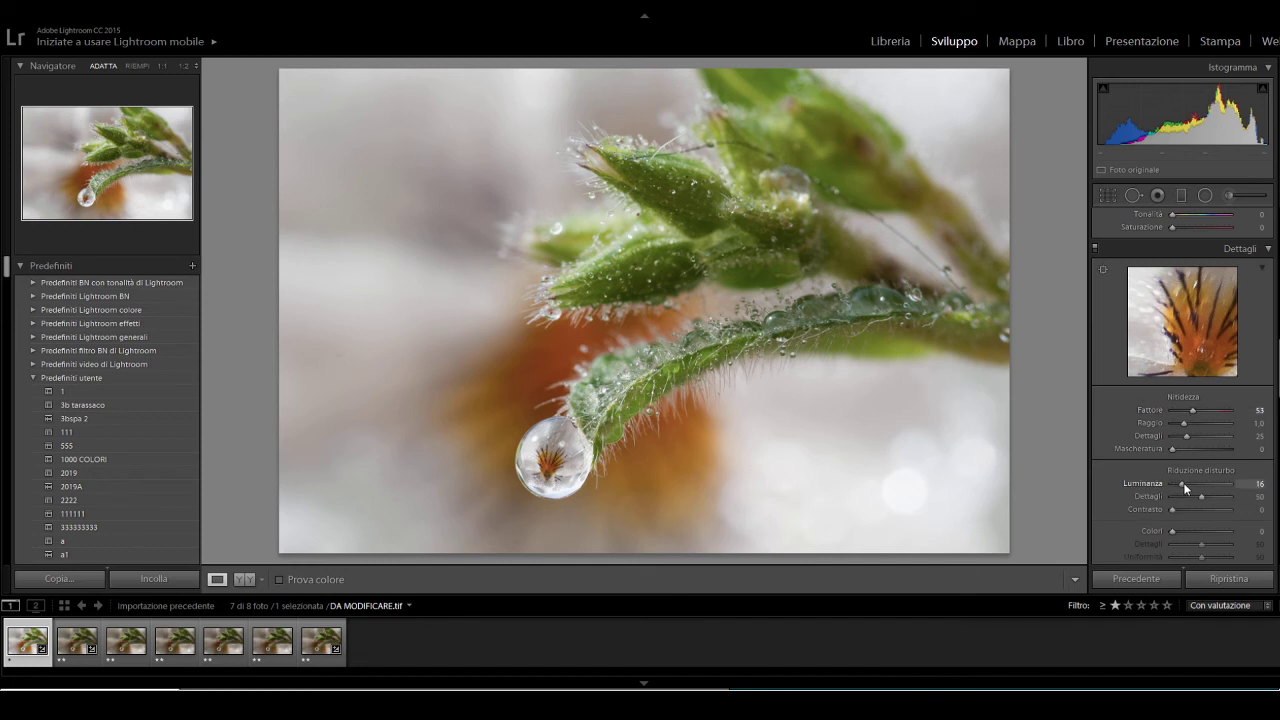